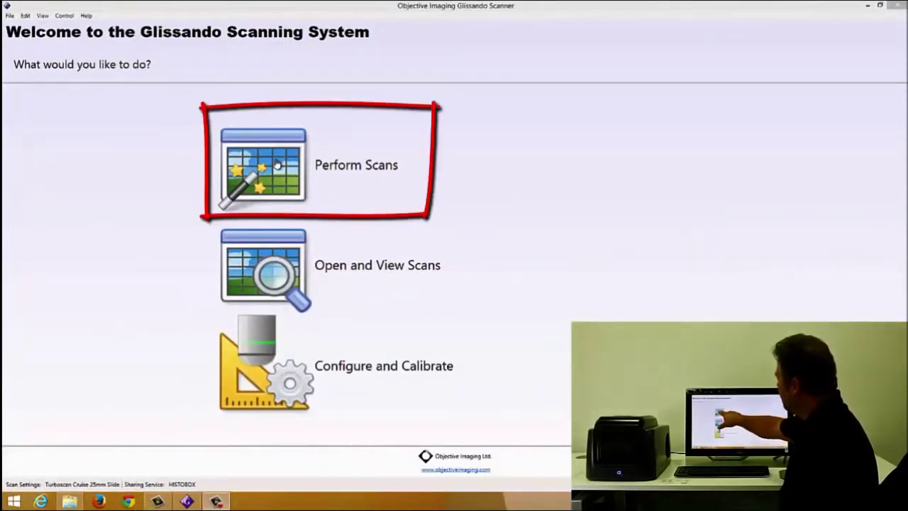
Start a new scan from Perform Scans so the New Scan slide-loading dialog appears
left_click(277, 164)
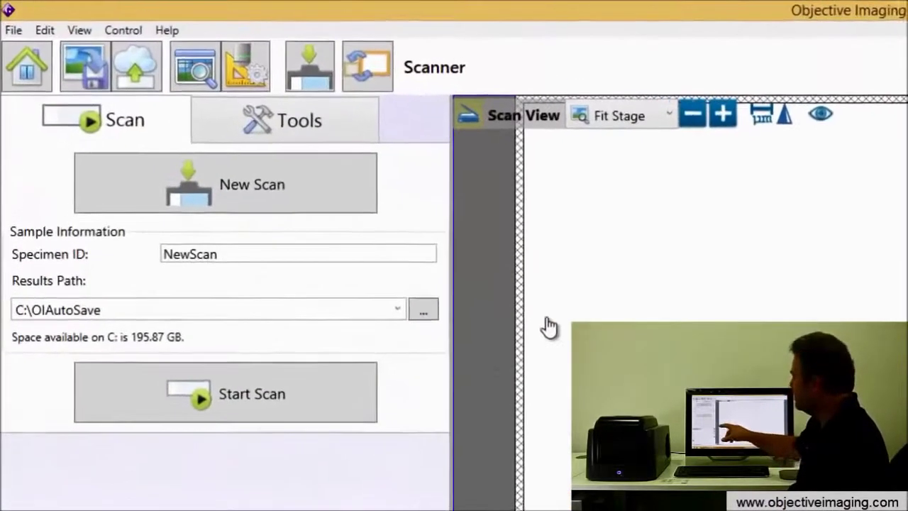
left_click(317, 192)
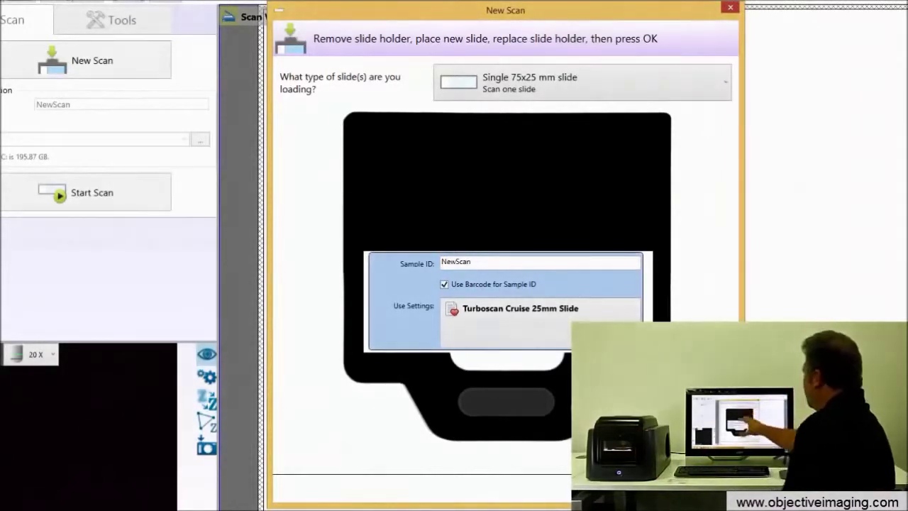
Set the slide type to Single 75x25 mm slide and confirm to start scanning
left_click(581, 83)
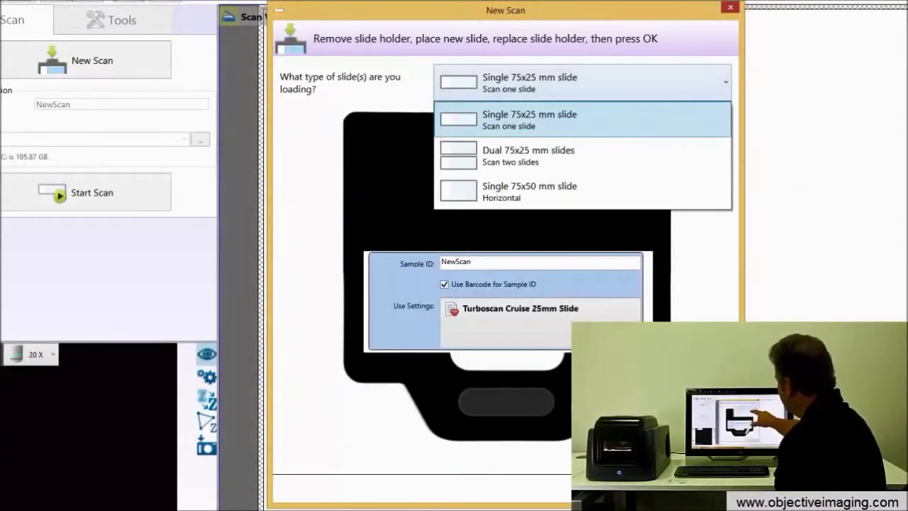
left_click(607, 157)
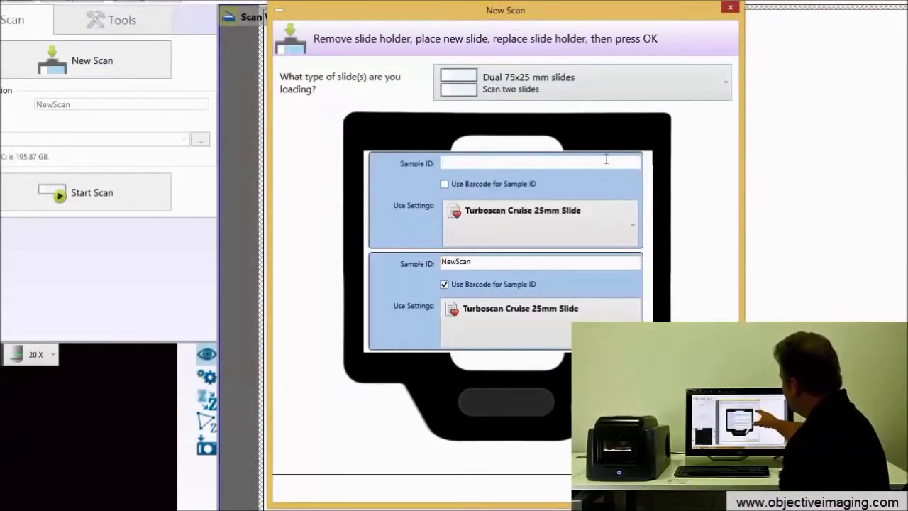
left_click(582, 82)
left_click(653, 116)
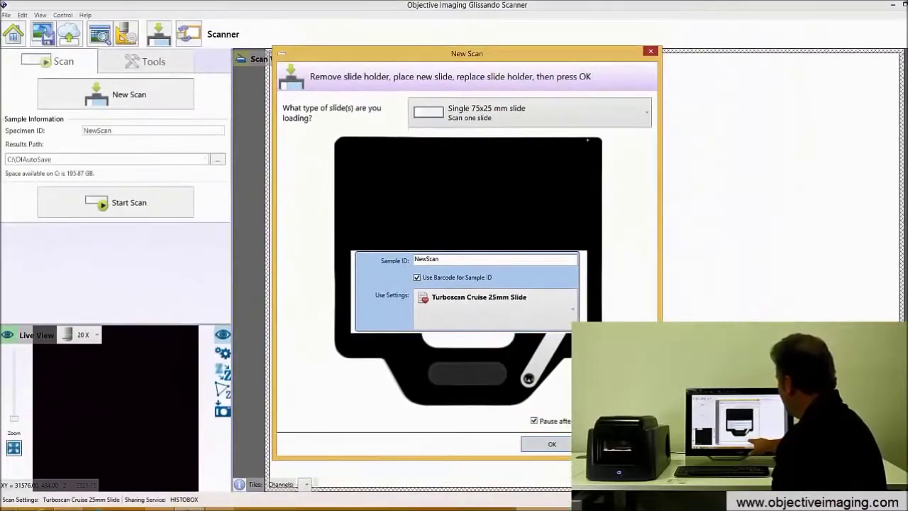
key("Return")
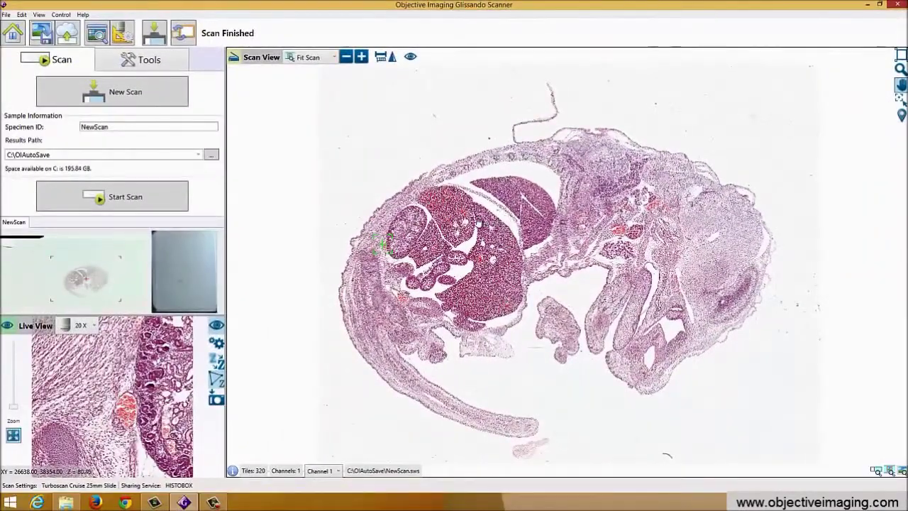
Zoom the finished scan in to 20X and pan left to reveal more tissue
scroll(474, 222, "up", 1)
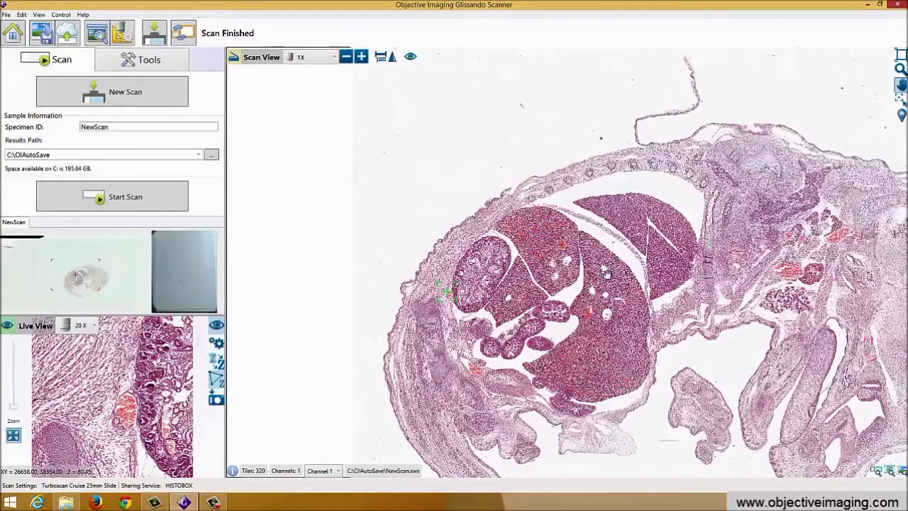
scroll(607, 273, "up", 3)
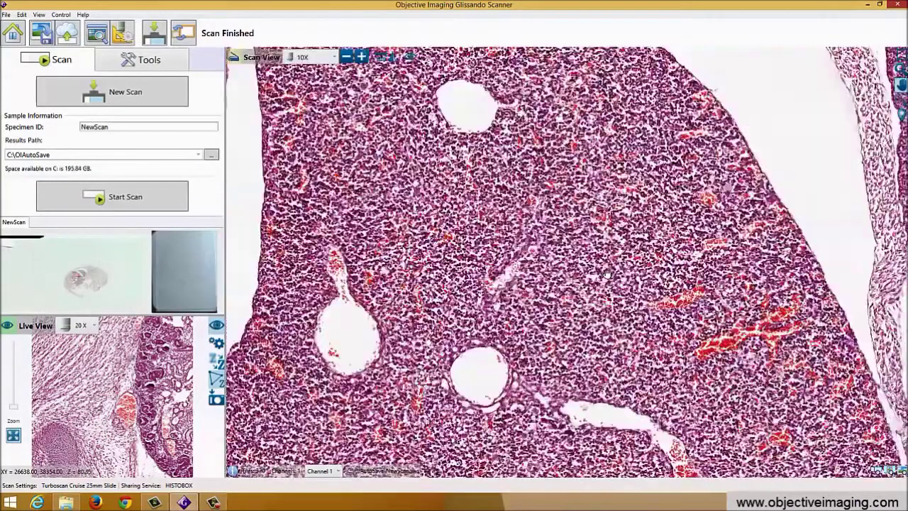
scroll(607, 273, "up", 1)
left_click_drag(632, 210, 589, 230)
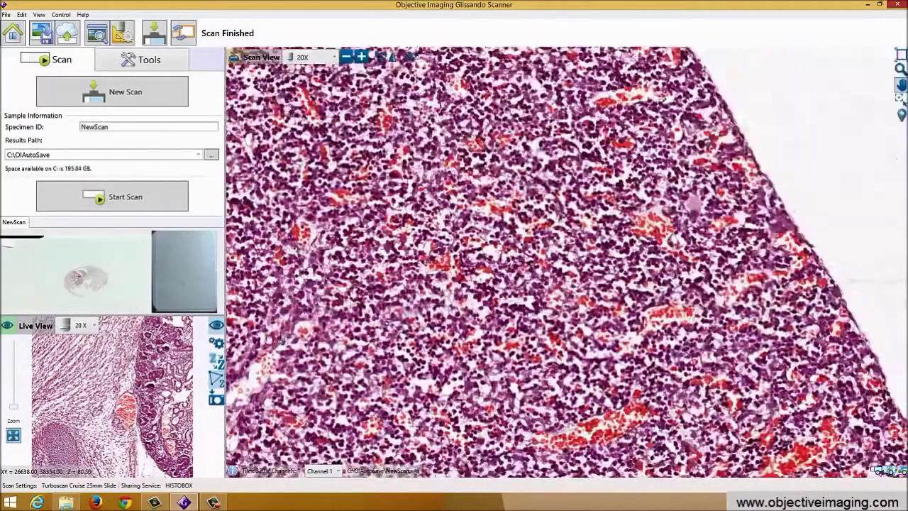
mouse_move(704, 219)
left_mouse_down()
mouse_move(497, 264)
mouse_move(305, 128)
left_mouse_up()
left_click_drag(588, 230, 497, 177)
Jump between tissue regions on the slide overview, including a round vessel and a pale vertical gap
left_click(80, 281)
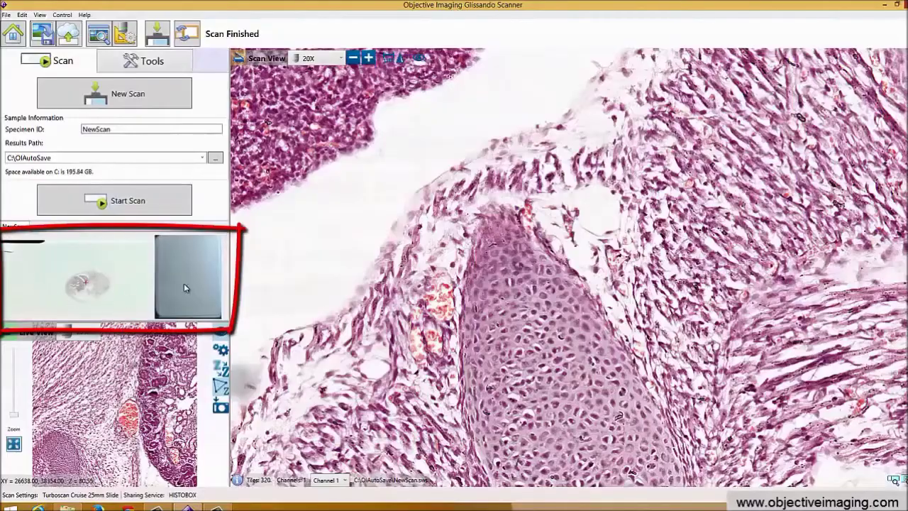
left_click(98, 286)
left_click(93, 284)
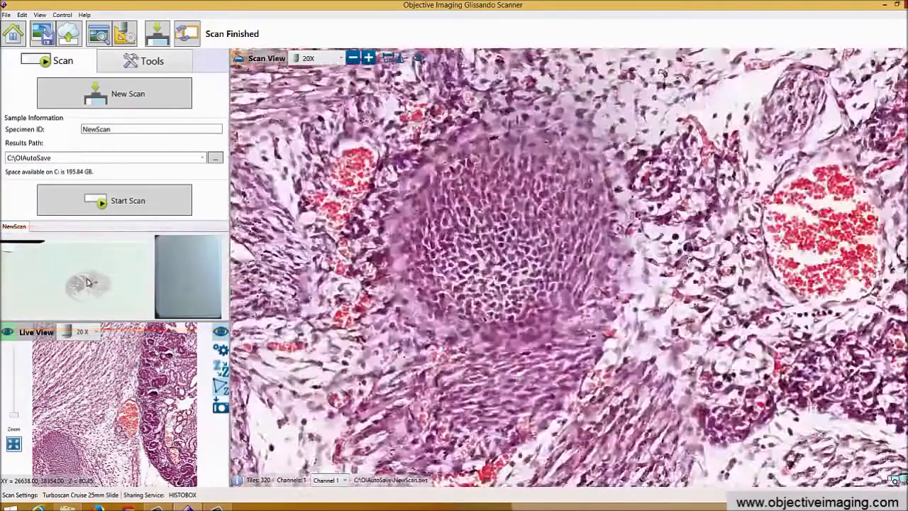
left_click(78, 282)
left_click(78, 284)
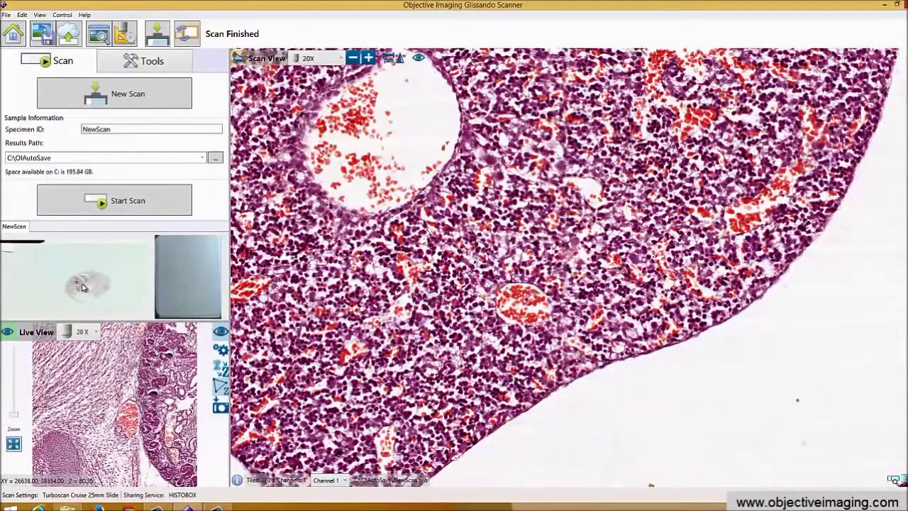
left_click(102, 291)
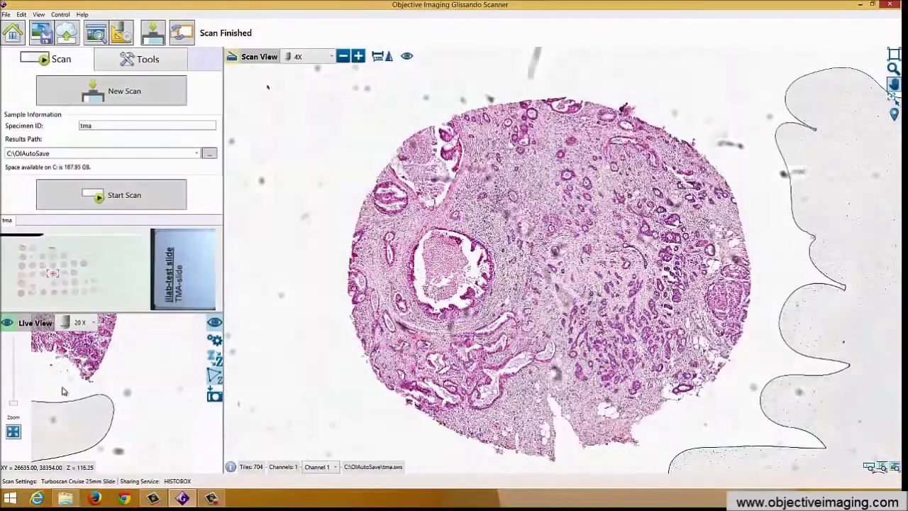
Set up a new scan for sample 'tma' with Turboscan Cruise settings and Pause after load enabled
left_click(112, 91)
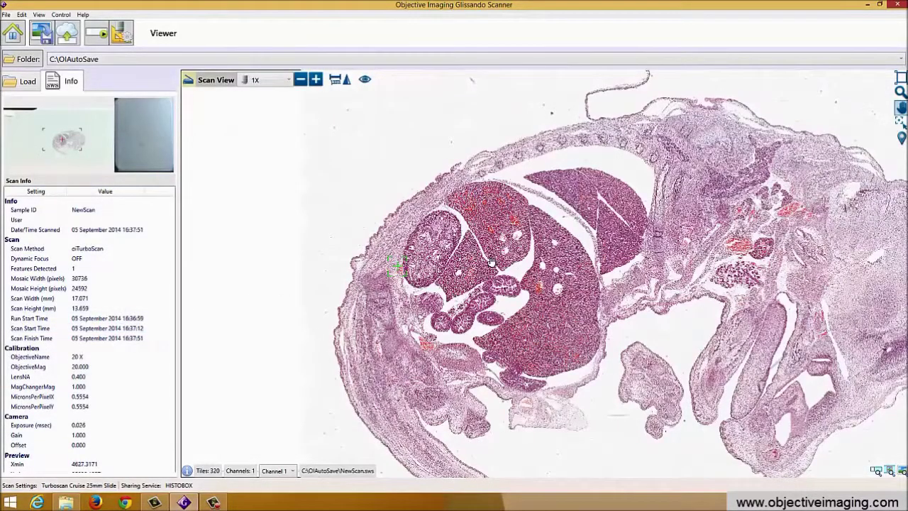
Zoom NewScan from Fit Scan to 10X and pan to another tissue region
scroll(492, 263, "up", 3)
scroll(491, 263, "up", 2)
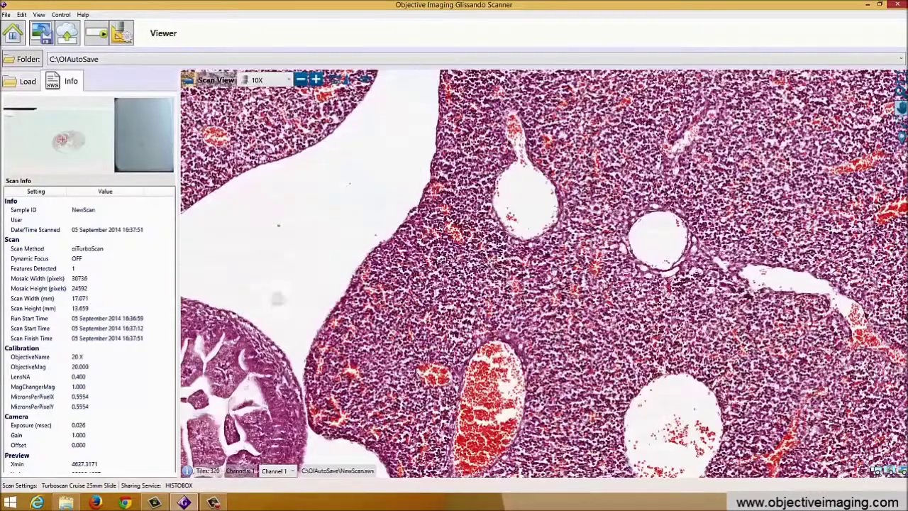
mouse_move(277, 298)
left_mouse_down()
mouse_move(416, 251)
mouse_move(289, 370)
mouse_move(664, 190)
mouse_move(518, 154)
mouse_move(303, 265)
left_mouse_up()
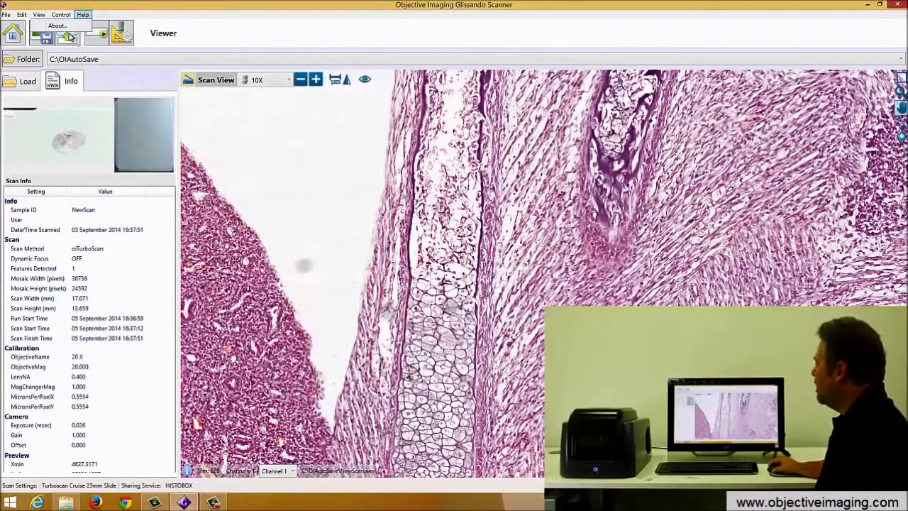
Show the About Glissando box with version 1.0.0.73 and its component versions
left_click(57, 25)
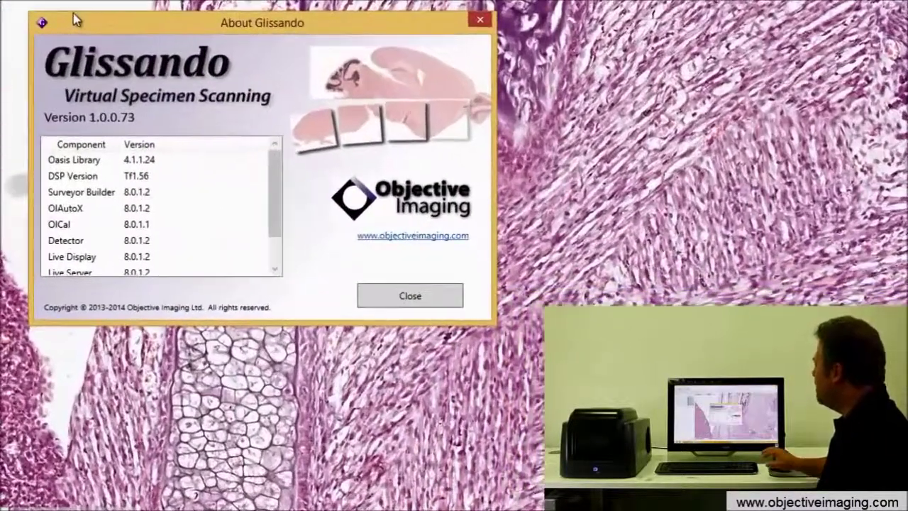